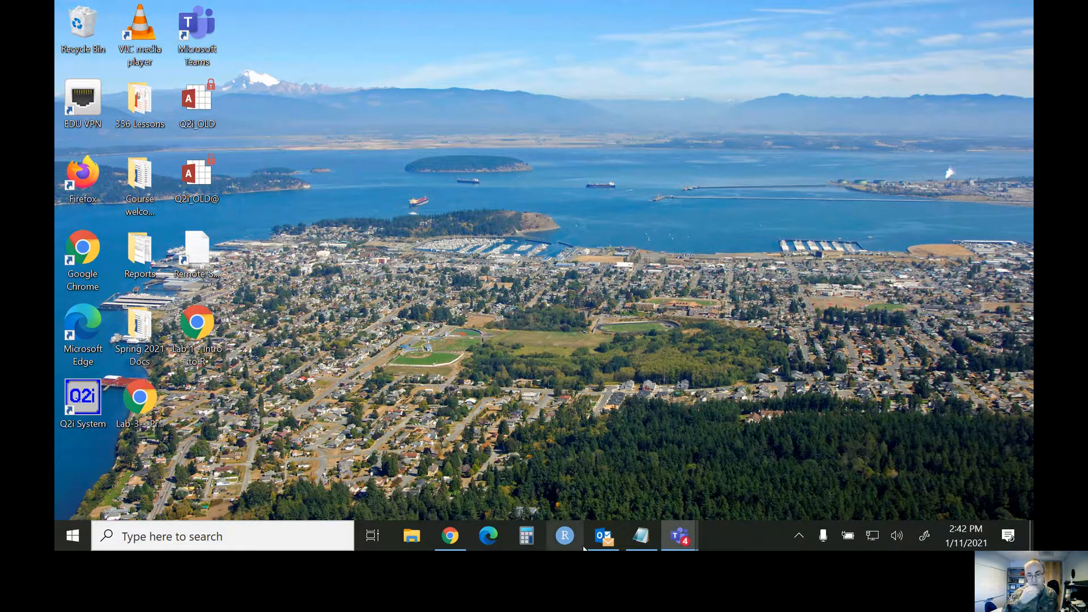
Step: Switch to RStudio and create a new R Markdown document titled "Importing a Dataset" with HTML output
{"action": "left_click", "coordinate": [583, 547]}
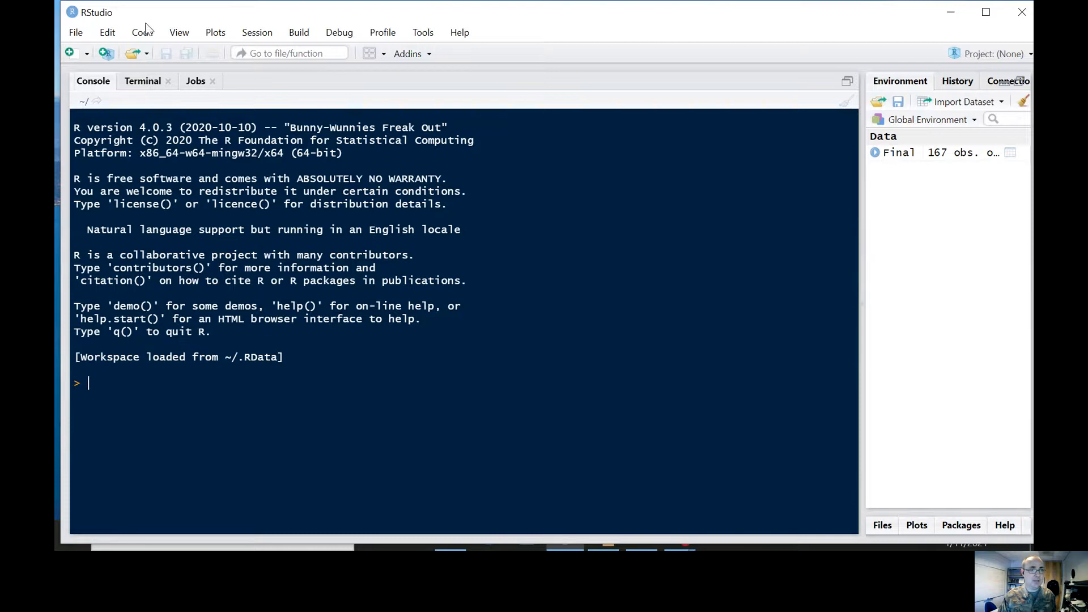
{"action": "left_click", "coordinate": [87, 54]}
{"action": "left_click", "coordinate": [121, 125]}
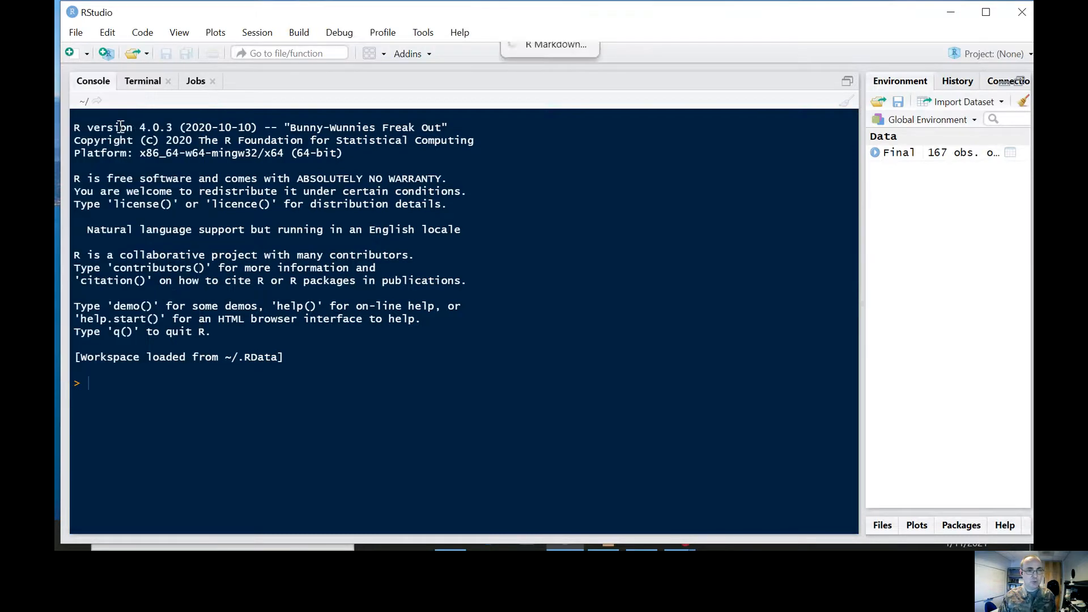
{"action": "key", "text": "BackSpace"}
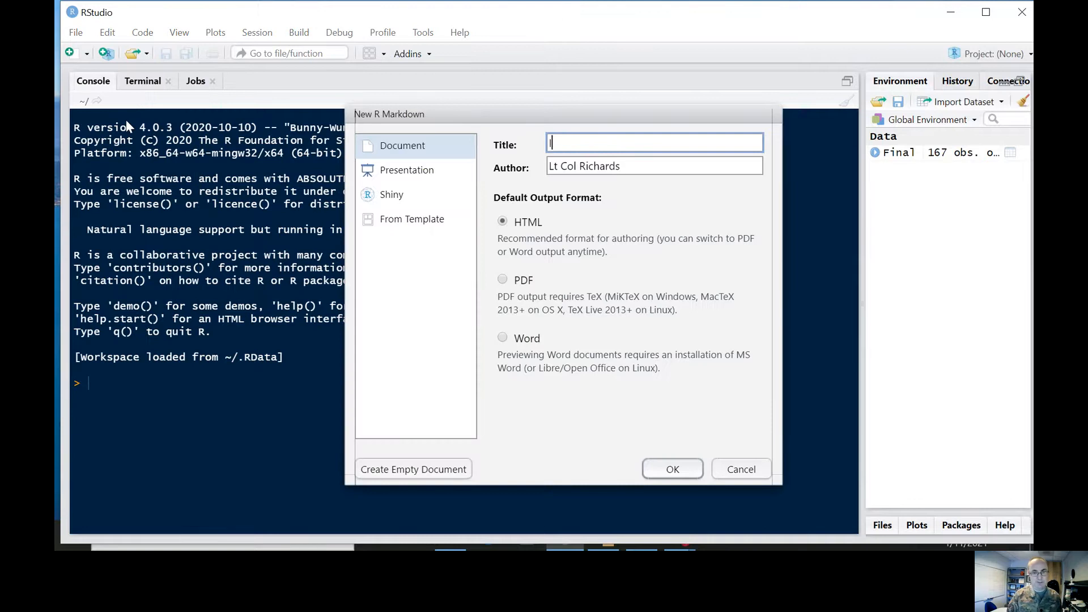
{"action": "type", "text": "Importing a Dataset"}
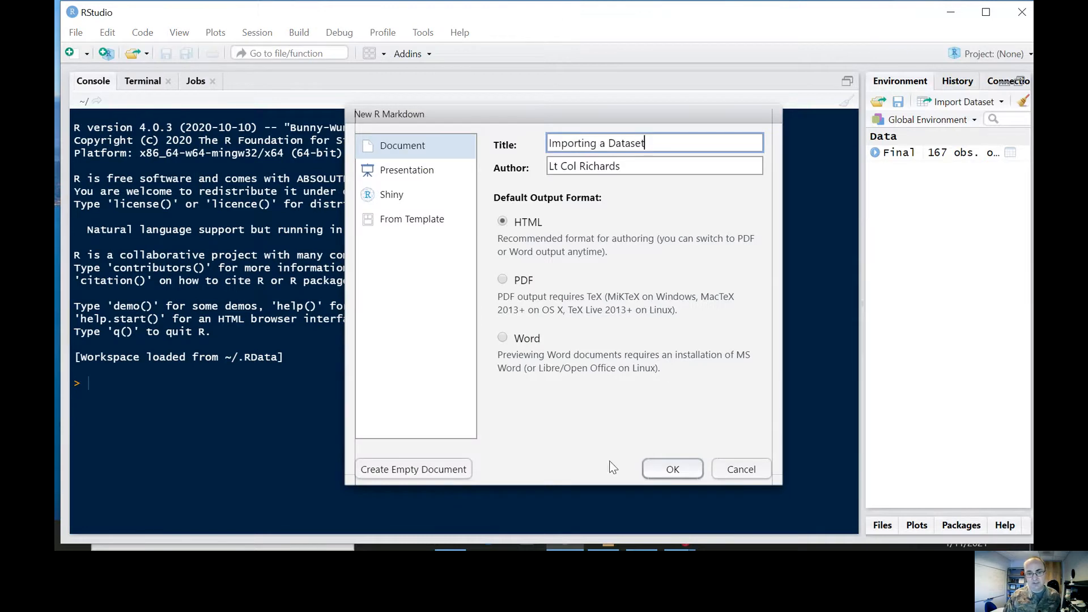
{"action": "left_click", "coordinate": [679, 469]}
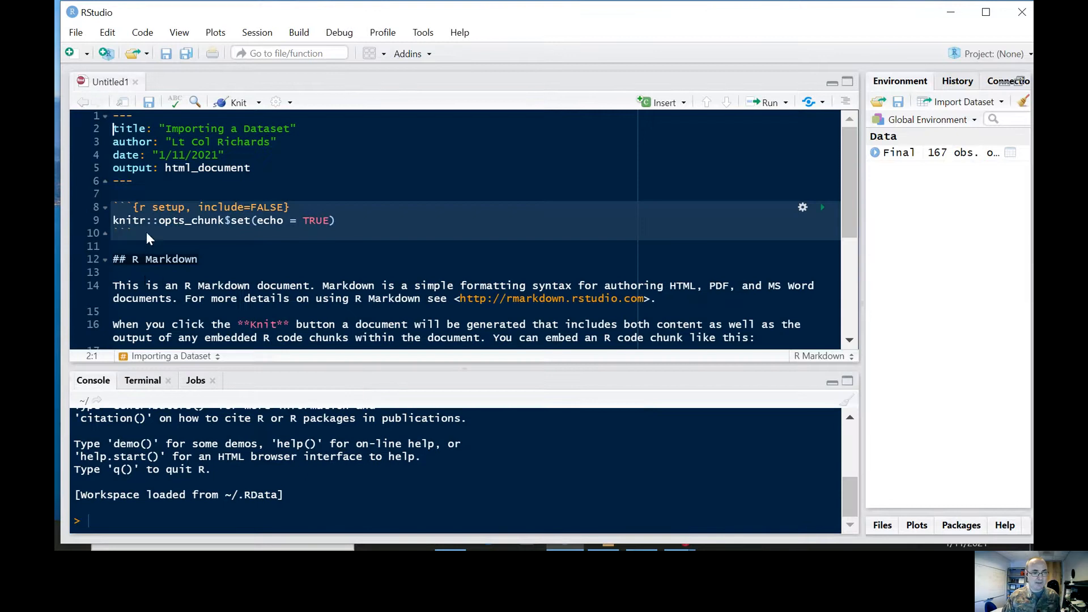
Step: Delete the template content from the "## R Markdown" heading to the end of the document, keeping the setup chunk
{"action": "scroll", "coordinate": [147, 265], "scroll_direction": "down", "scroll_amount": 2}
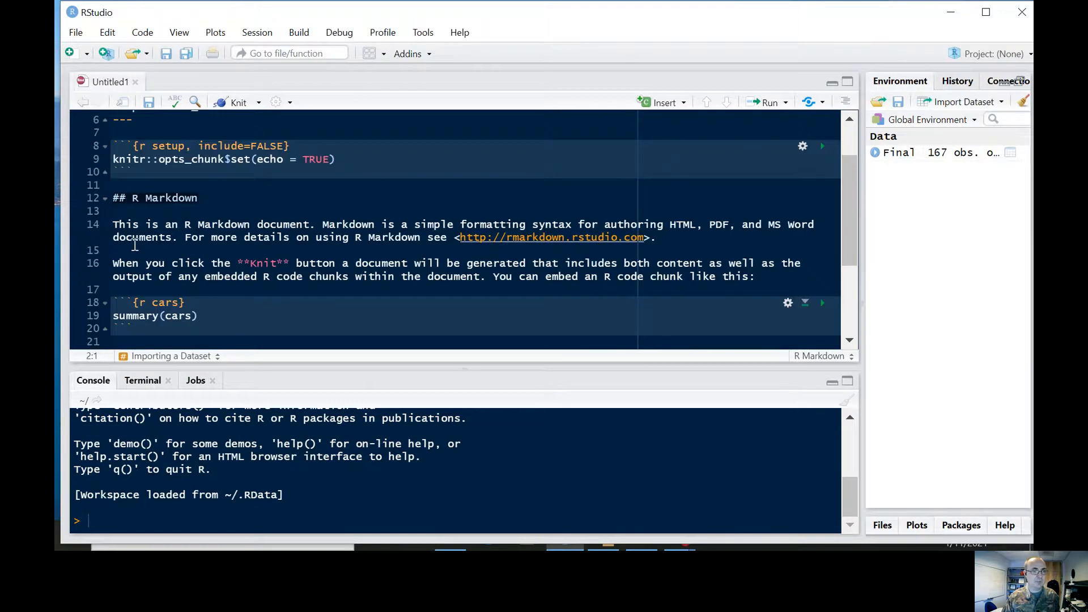
{"action": "left_click", "coordinate": [114, 198]}
{"action": "key", "text": "ctrl+shift+End"}
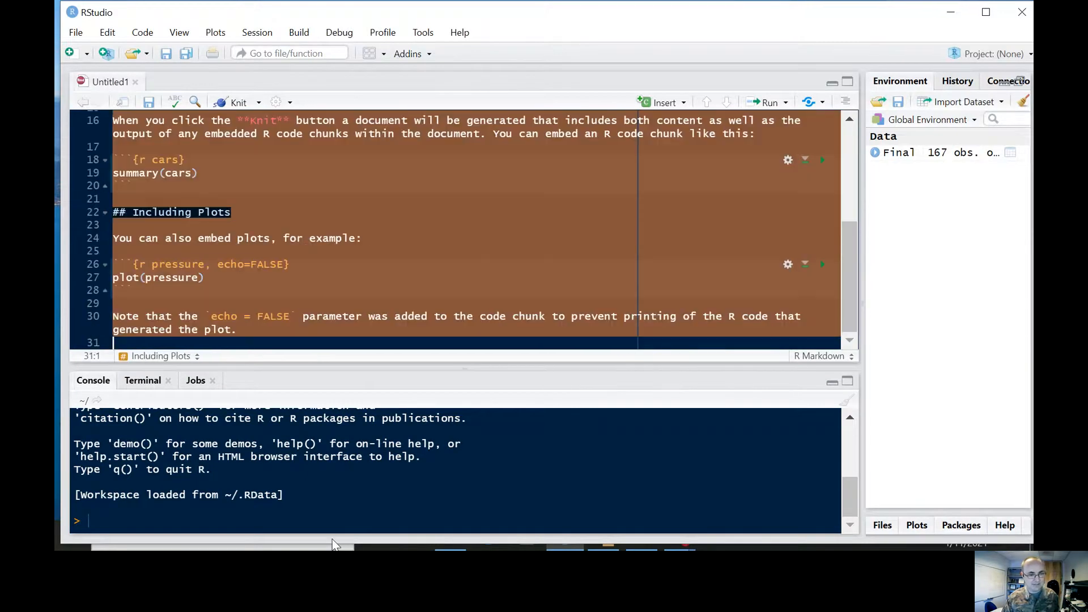
{"action": "key", "text": "Delete"}
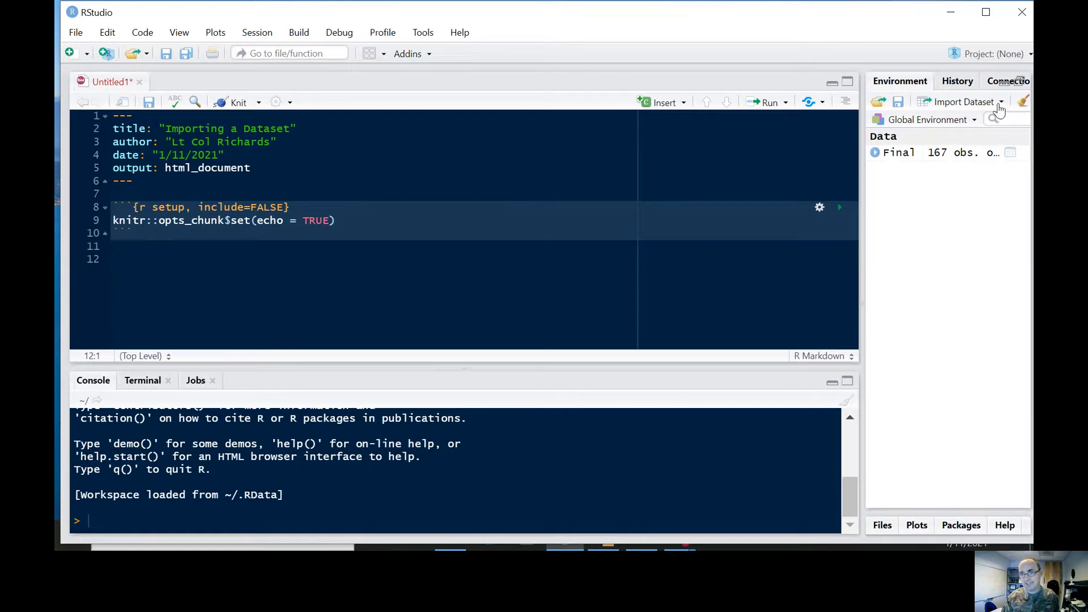
Step: Start a From Text (base) dataset import and open the loan50 file from the Downloads folder
{"action": "left_click", "coordinate": [1001, 103]}
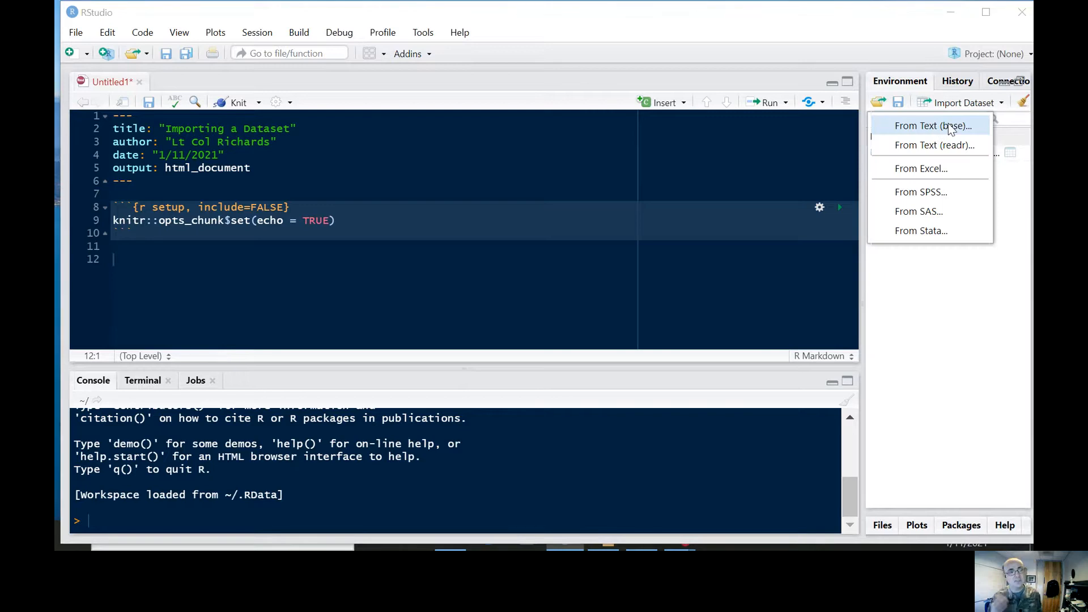
{"action": "left_click", "coordinate": [951, 127]}
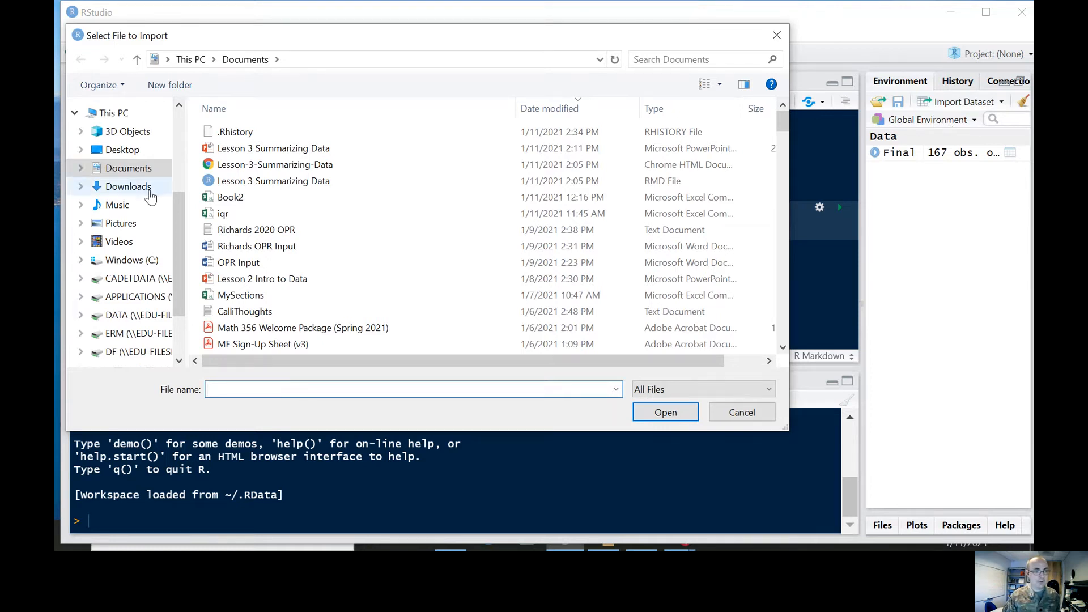
{"action": "left_click", "coordinate": [128, 186]}
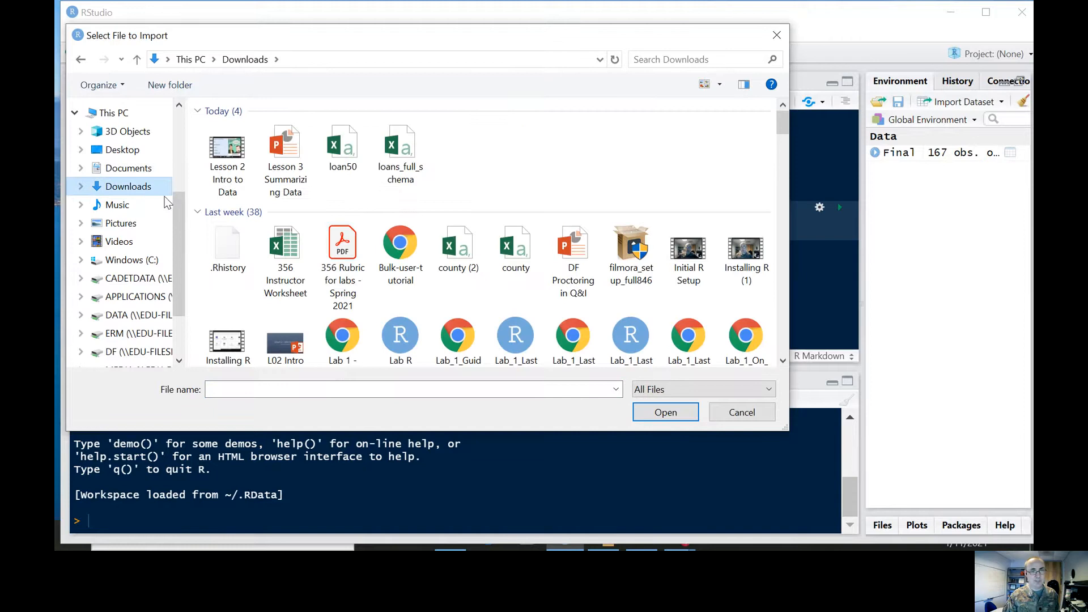
{"action": "left_click", "coordinate": [349, 162]}
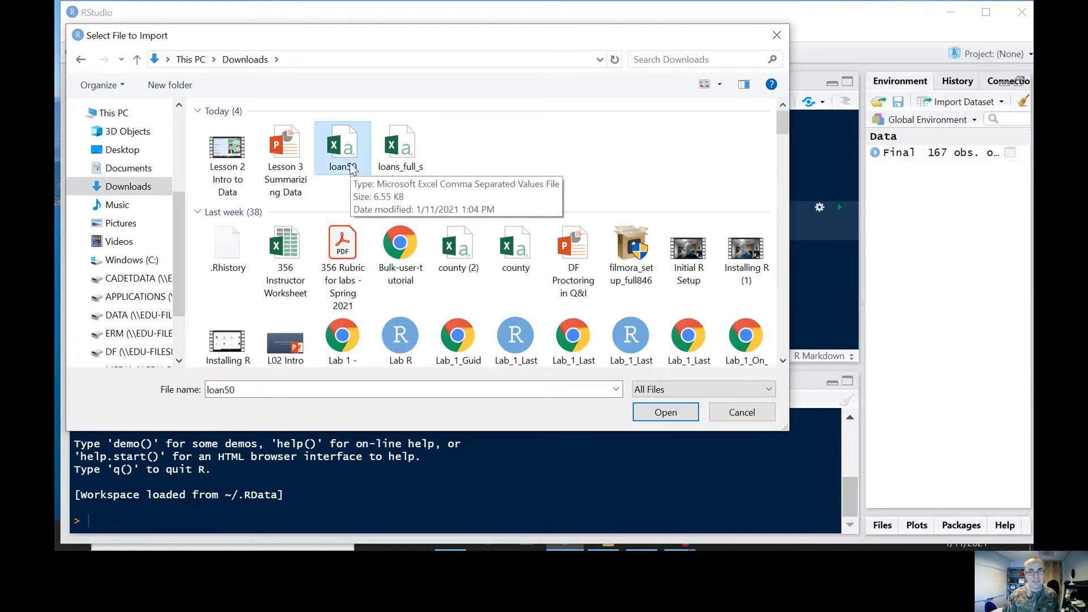
{"action": "left_click", "coordinate": [675, 408]}
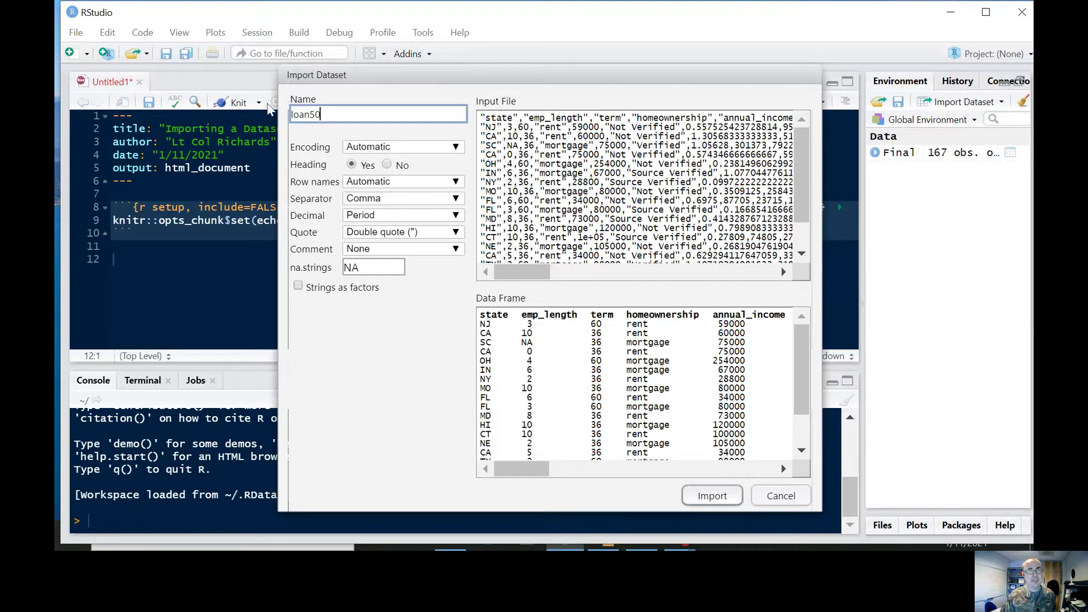
Step: Name the dataset Loans and import it with the default settings
{"action": "double_click", "coordinate": [368, 115]}
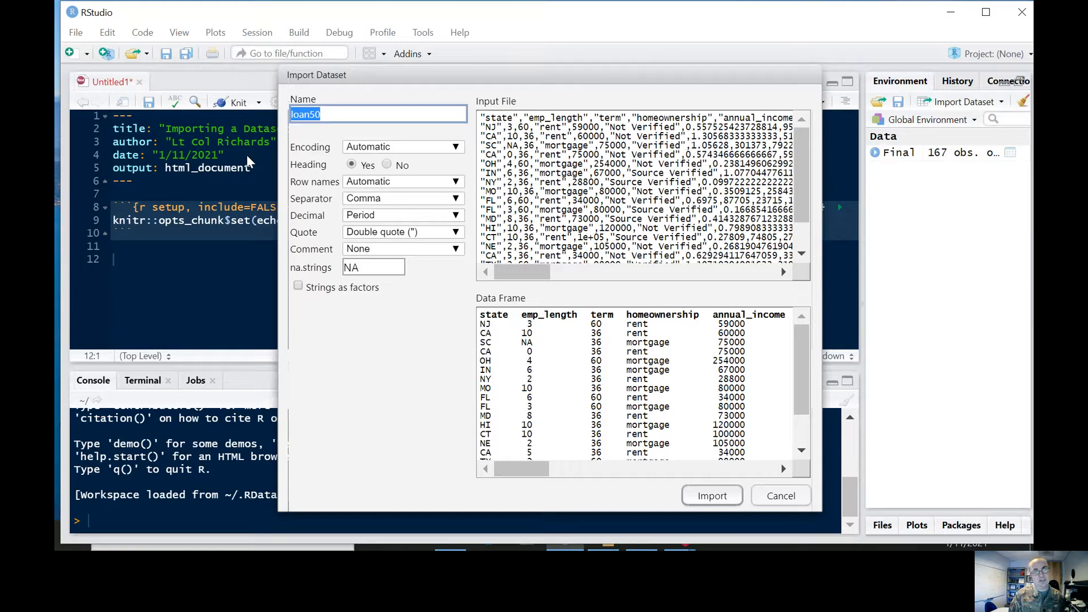
{"action": "key", "text": "BackSpace"}
{"action": "type", "text": "Loans"}
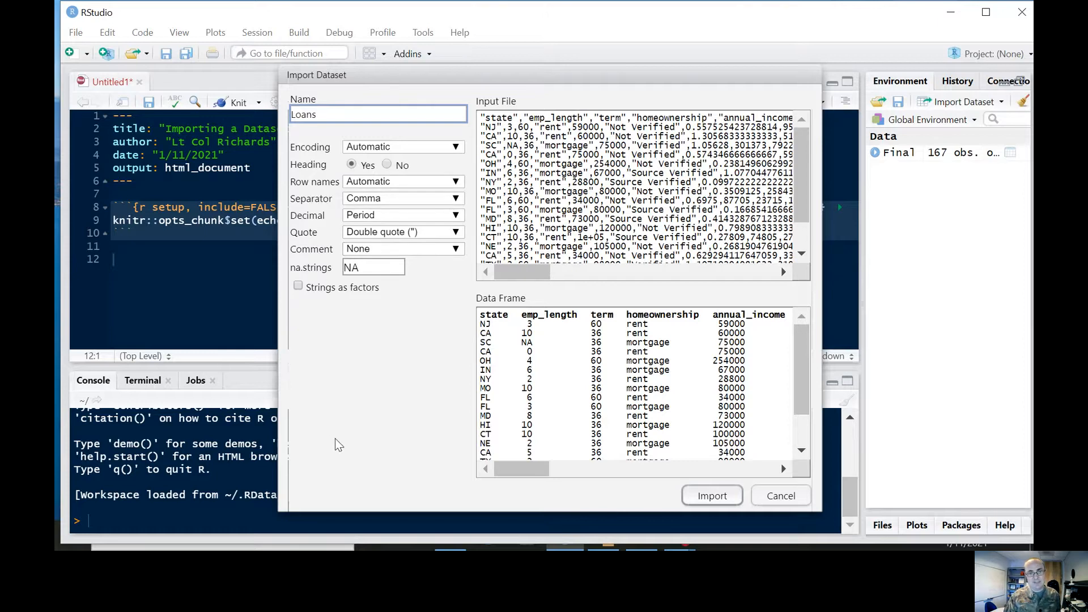
{"action": "left_click", "coordinate": [703, 495]}
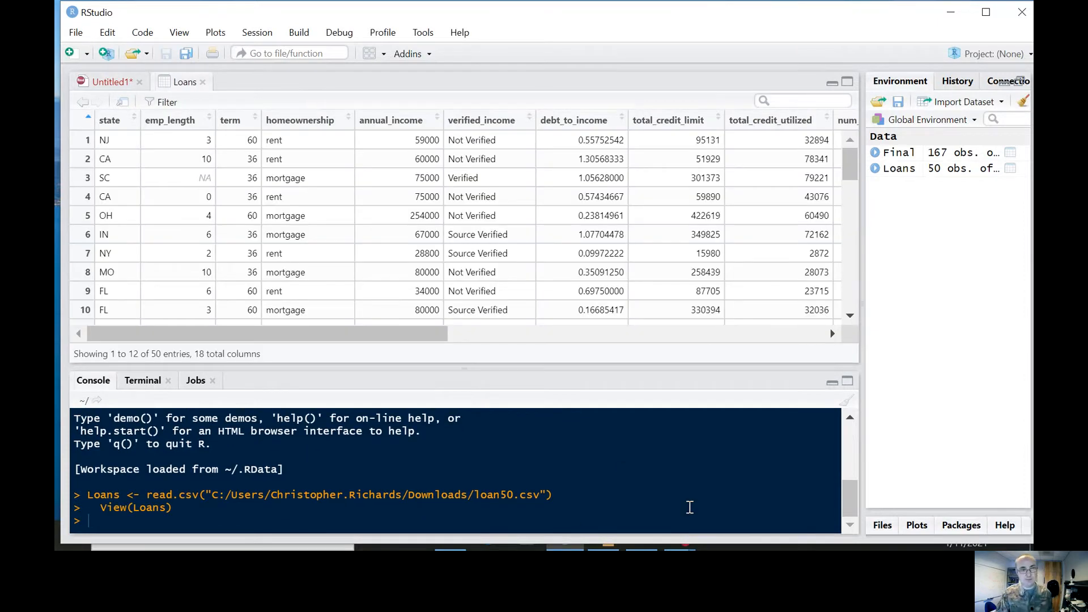
Step: Copy the Loans read.csv command from the console into a new R chunk on line 12 of the Markdown document
{"action": "left_click", "coordinate": [114, 86]}
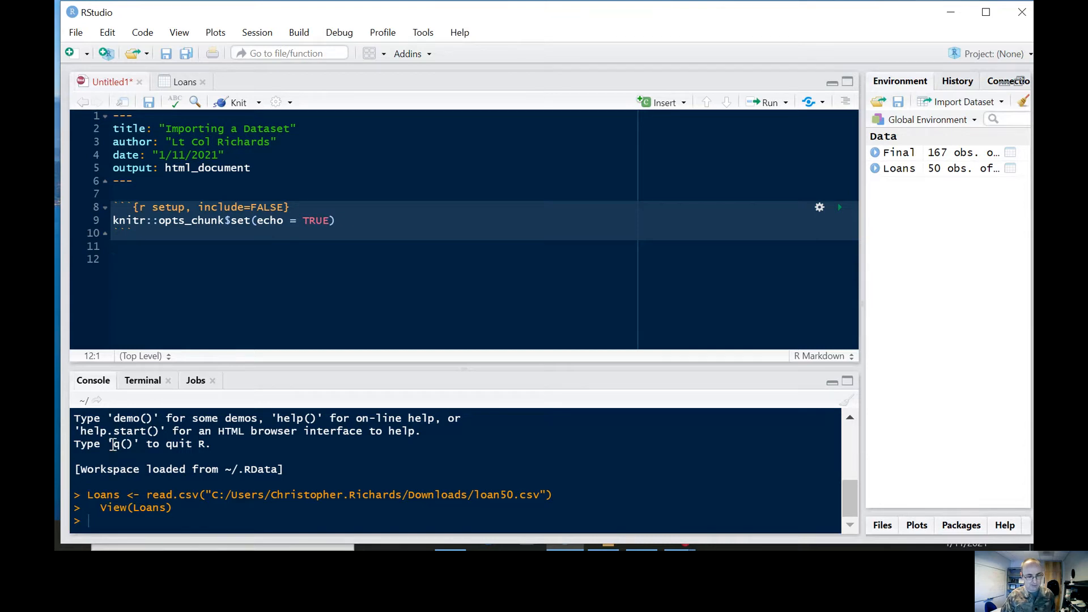
{"action": "left_click_drag", "start_coordinate": [113, 443], "coordinate": [170, 473]}
{"action": "left_click", "coordinate": [141, 498]}
{"action": "left_click_drag", "start_coordinate": [565, 494], "coordinate": [86, 496]}
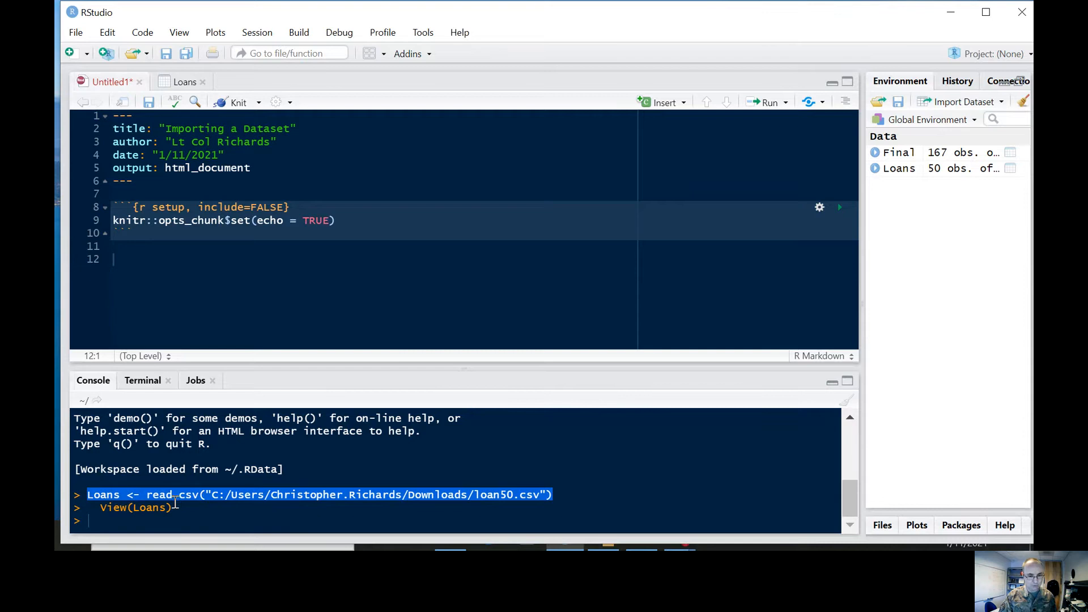
{"action": "left_click", "coordinate": [164, 259]}
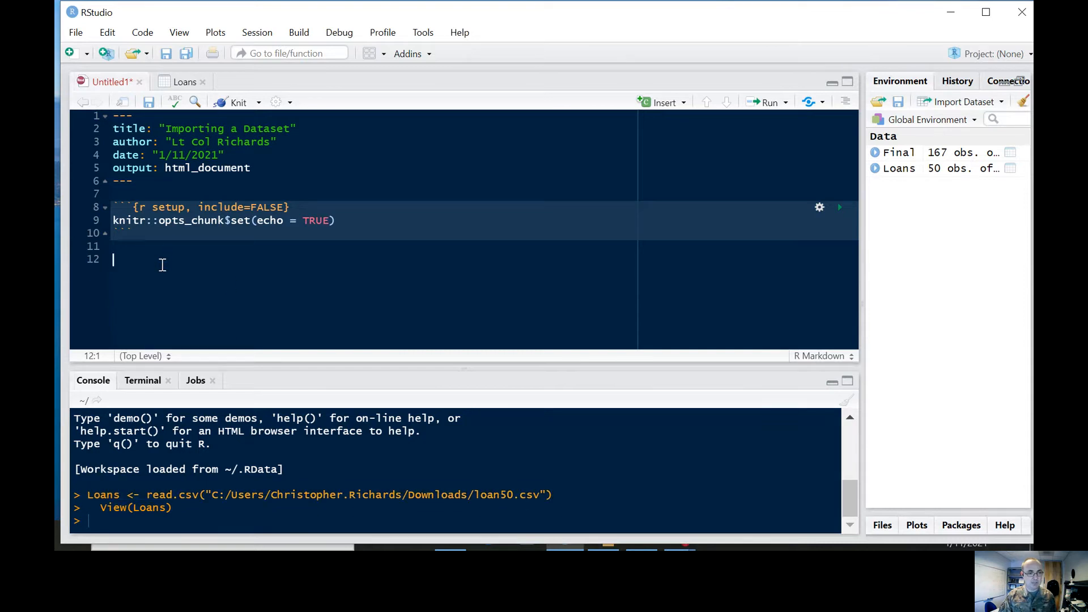
{"action": "left_click", "coordinate": [681, 104]}
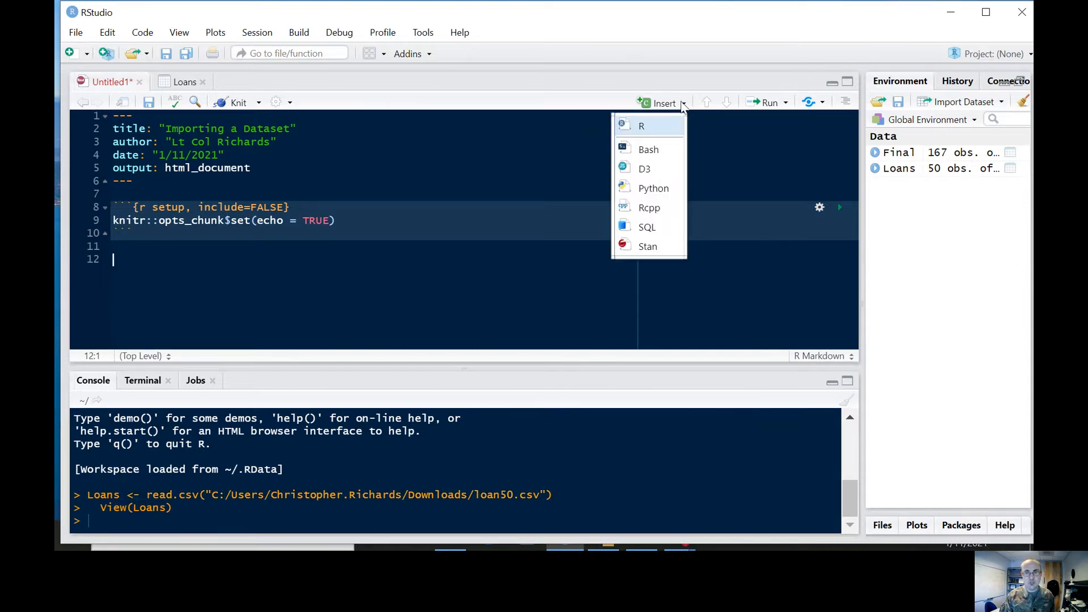
{"action": "left_click", "coordinate": [641, 120]}
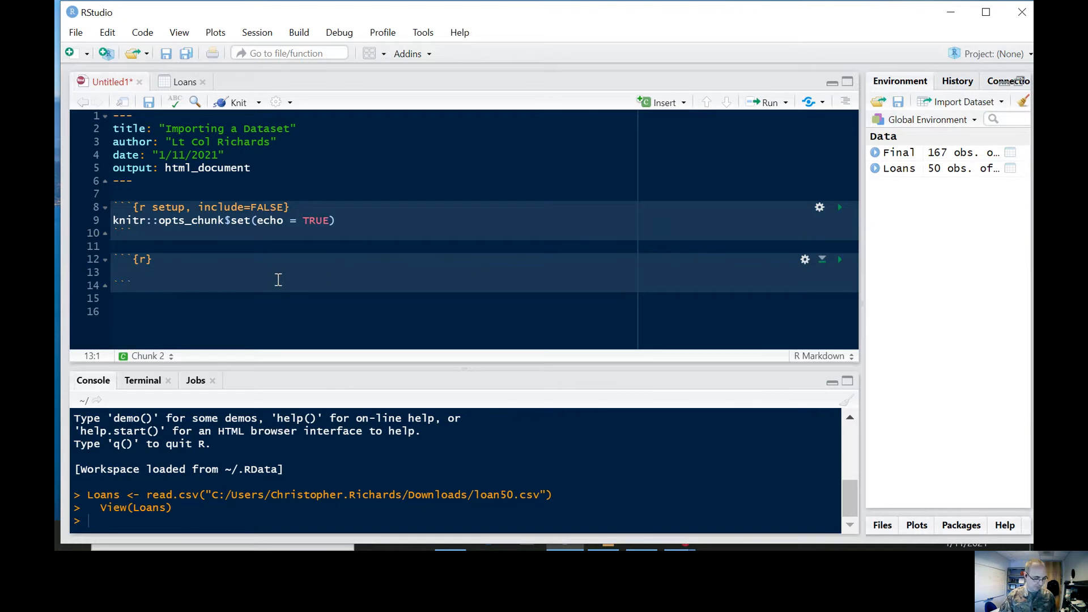
{"action": "type", "text": "Loans <- read.csv(\"C:/Users/Christopher.Richards/Downloads/loan50.csv\")"}
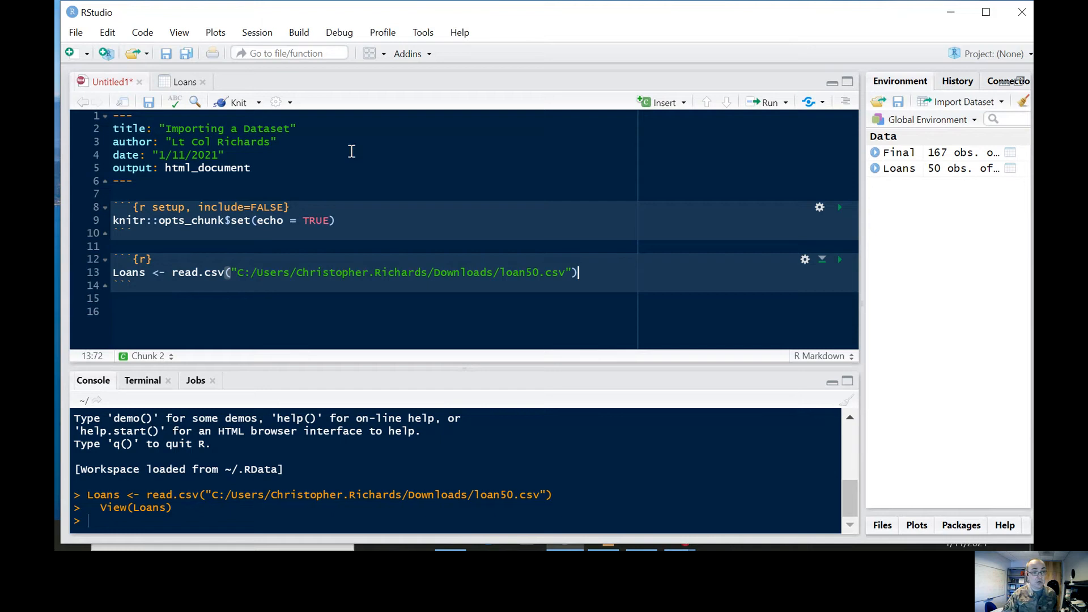
{"action": "double_click", "coordinate": [130, 272]}
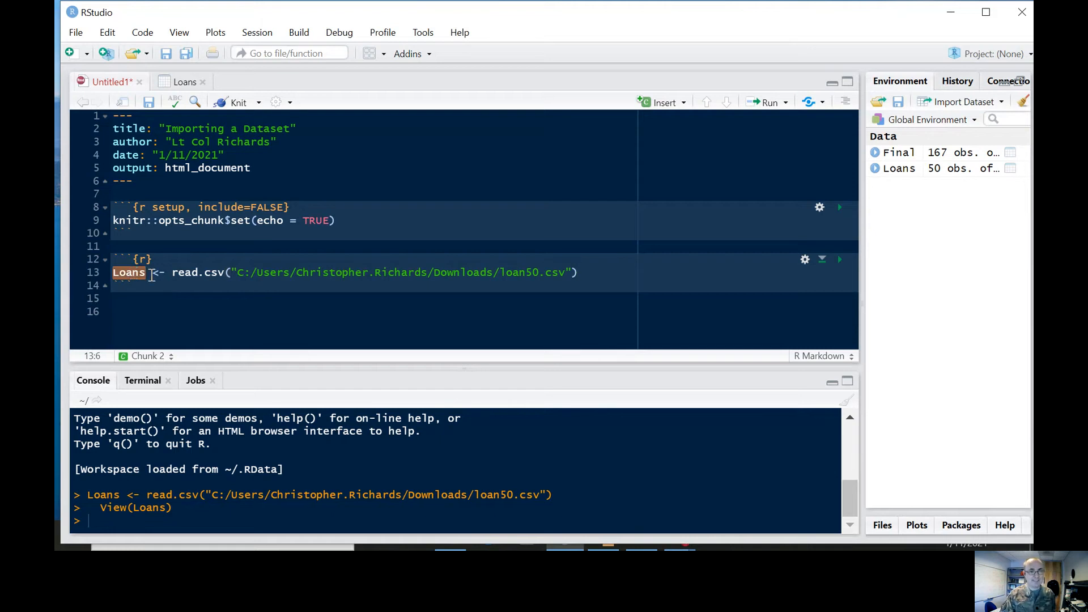
{"action": "left_click_drag", "start_coordinate": [153, 272], "coordinate": [220, 293]}
{"action": "double_click", "coordinate": [139, 272]}
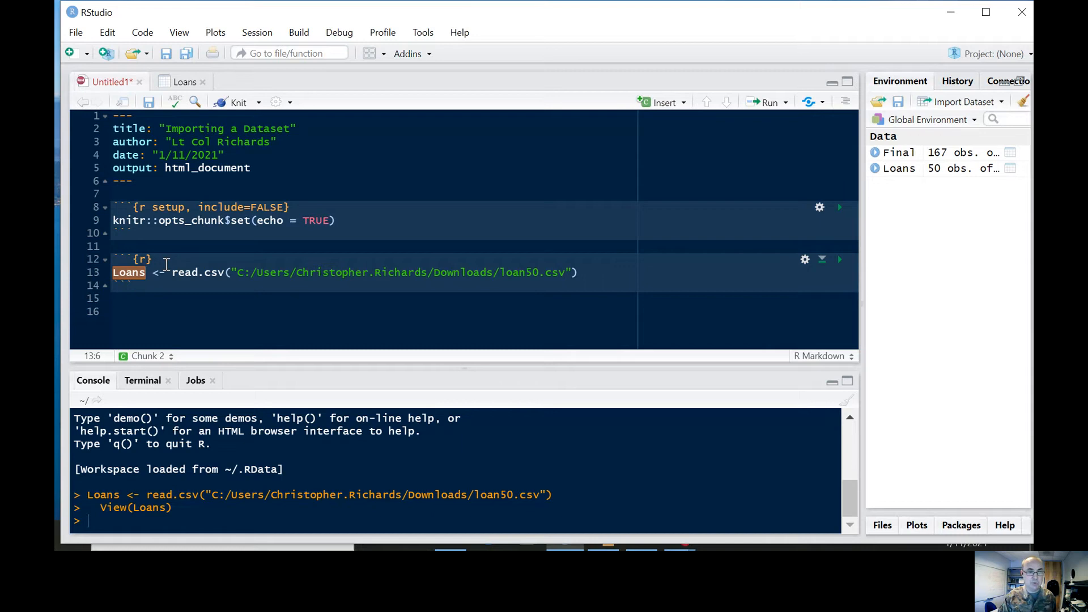
{"action": "double_click", "coordinate": [216, 273]}
{"action": "left_click_drag", "start_coordinate": [232, 273], "coordinate": [545, 273]}
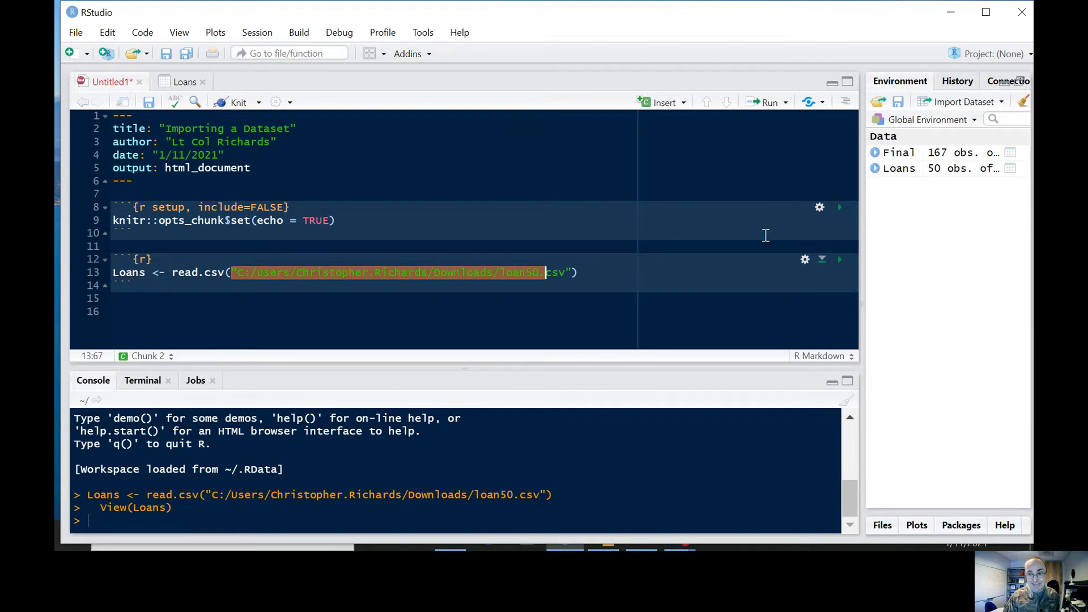
Step: Clear all objects from the environment and run the chunk containing the Loans read.csv command
{"action": "left_click", "coordinate": [1023, 101]}
{"action": "left_click", "coordinate": [535, 340]}
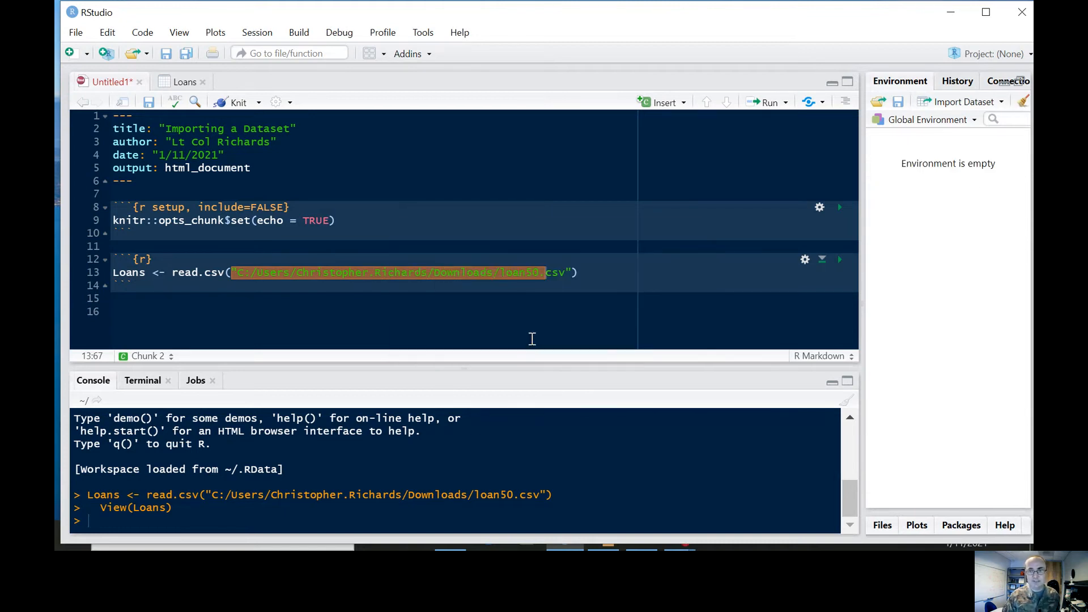
{"action": "left_click", "coordinate": [656, 272]}
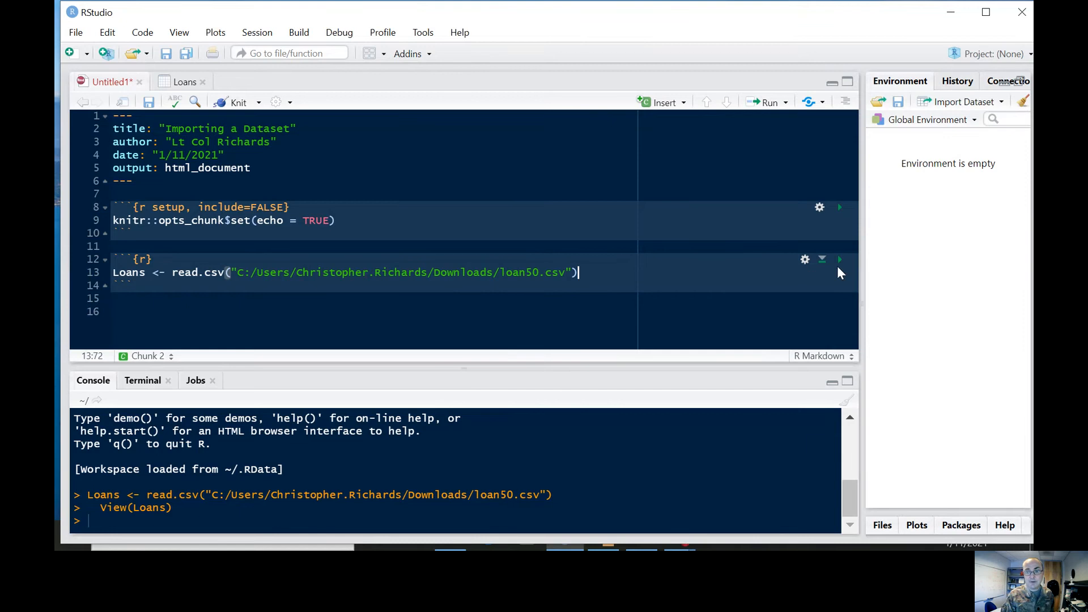
{"action": "left_click", "coordinate": [841, 261]}
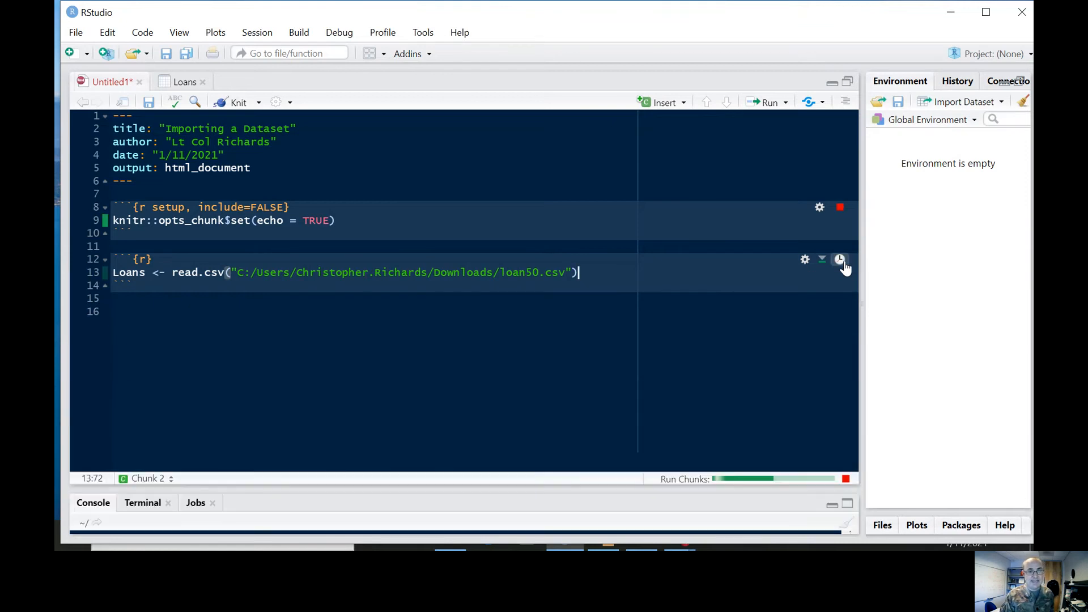